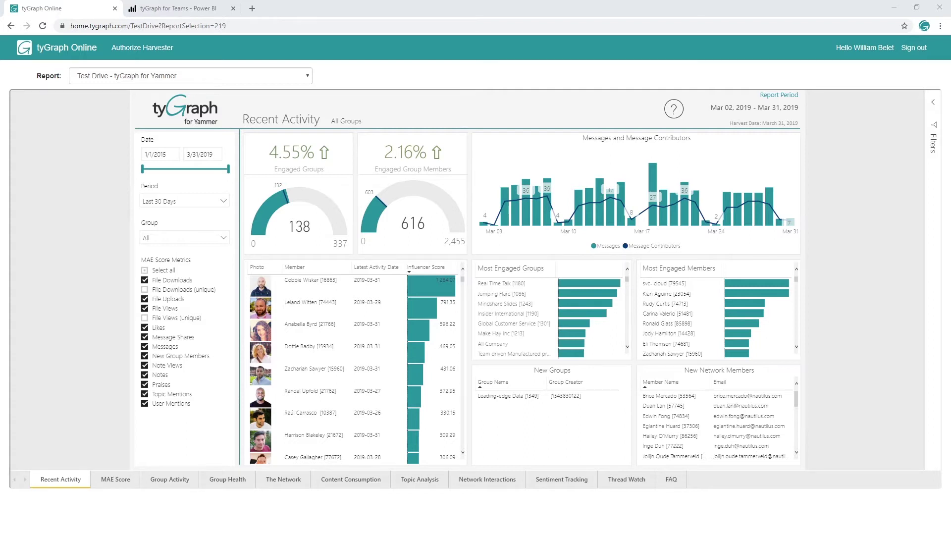
# Step: Open the MAE Score page and switch the MAE Score trend chart to hours of the day and back to months
pyautogui.click(108, 482)
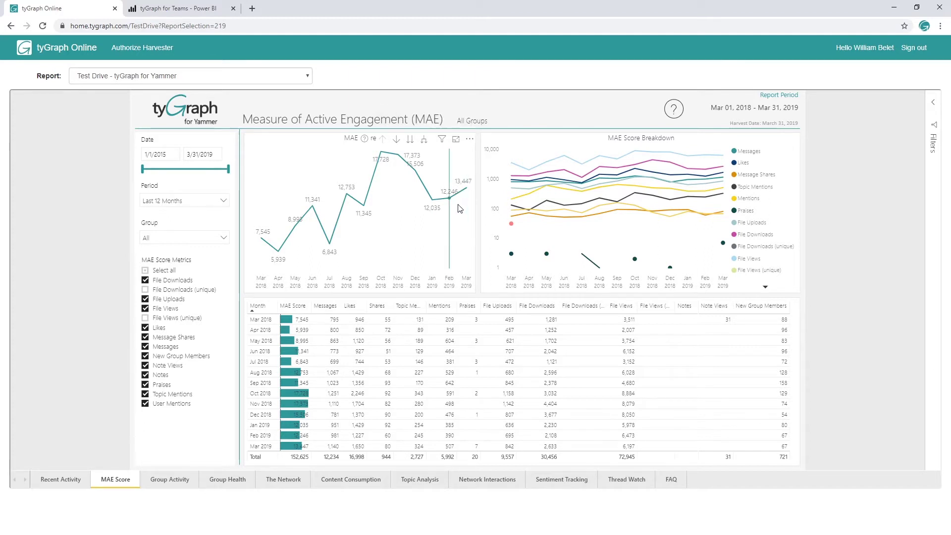
pyautogui.moveTo(455, 222)
pyautogui.click(411, 142)
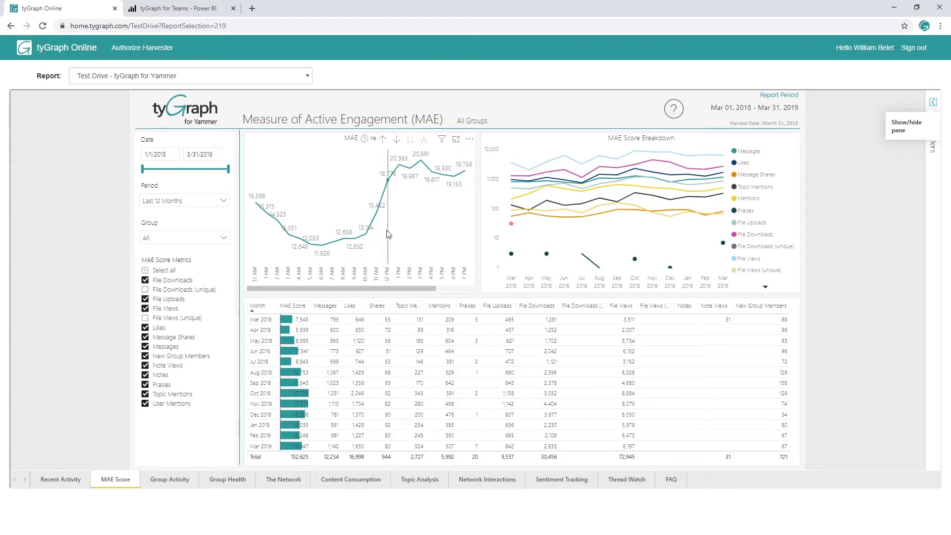
pyautogui.scroll(-2, 386, 230)
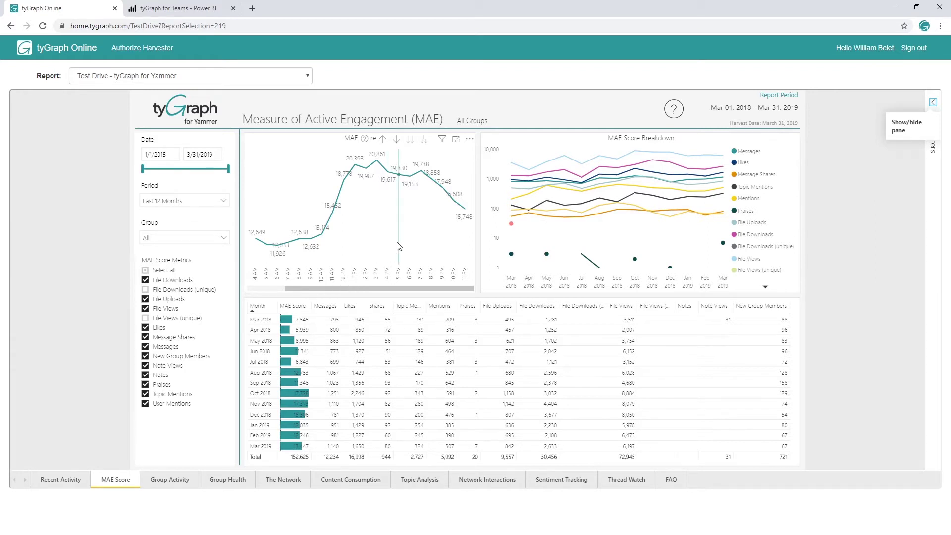
pyautogui.moveTo(398, 245)
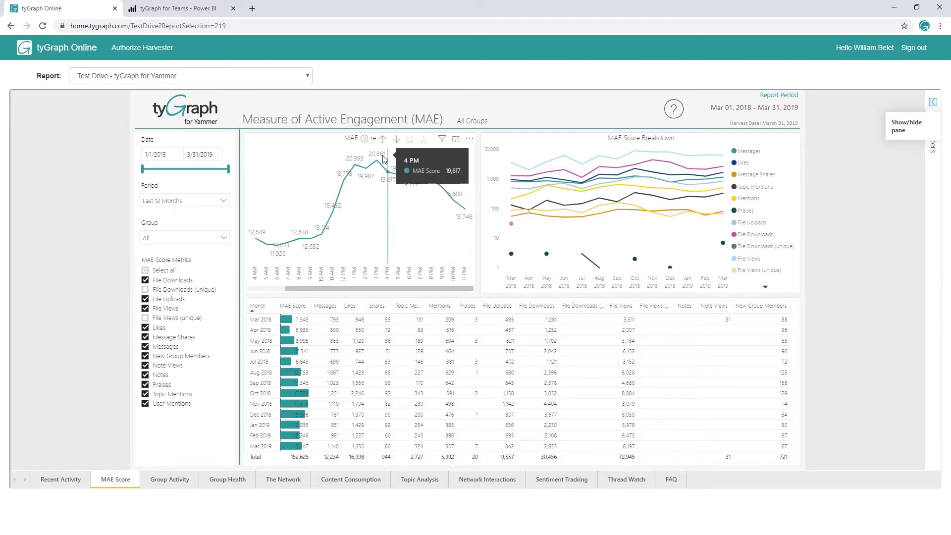
pyautogui.click(383, 140)
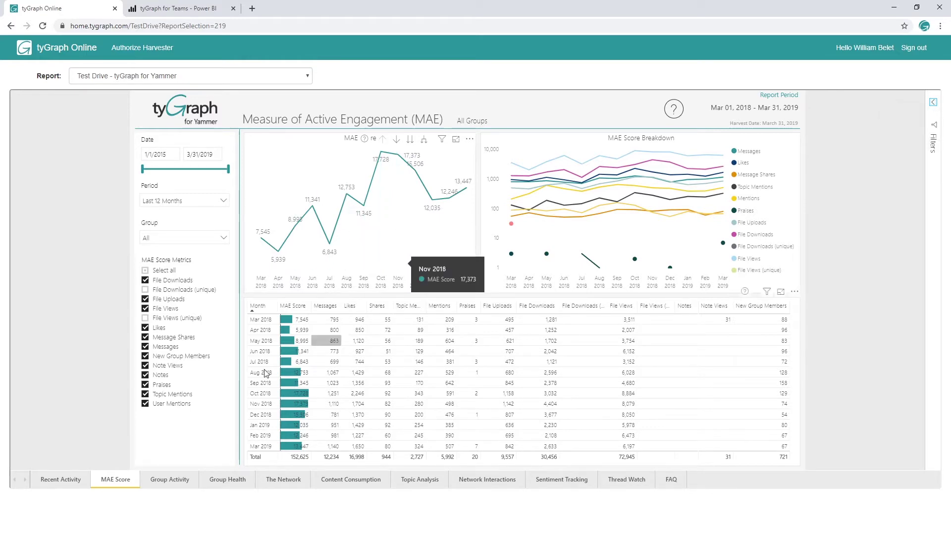
# Step: Return to the Recent Activity page and take the Messages and Message Contributors chart to the hour-of-day level
pyautogui.click(62, 479)
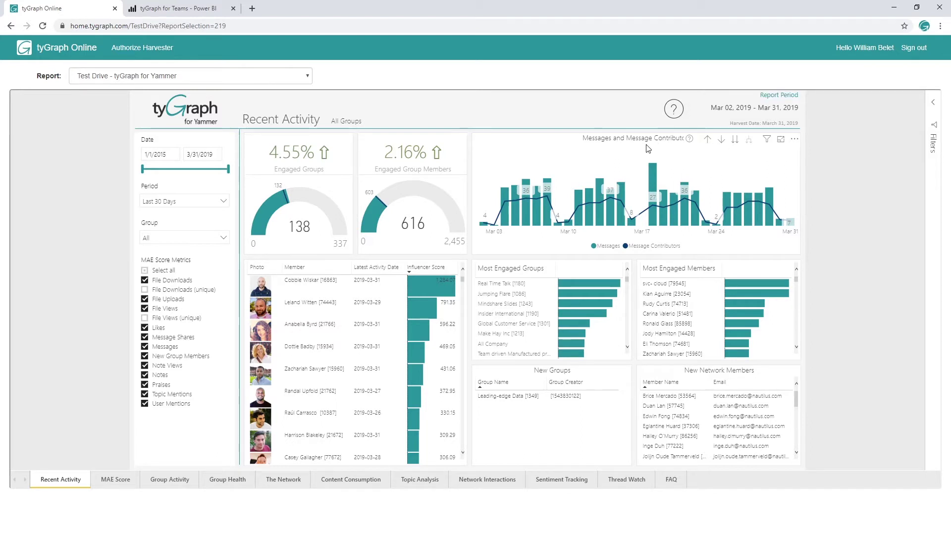
pyautogui.click(735, 140)
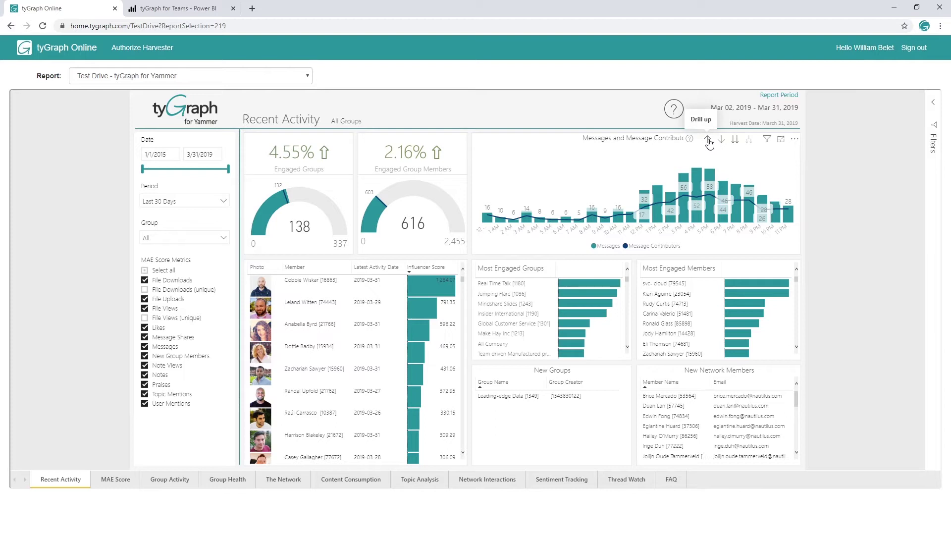
pyautogui.moveTo(706, 206)
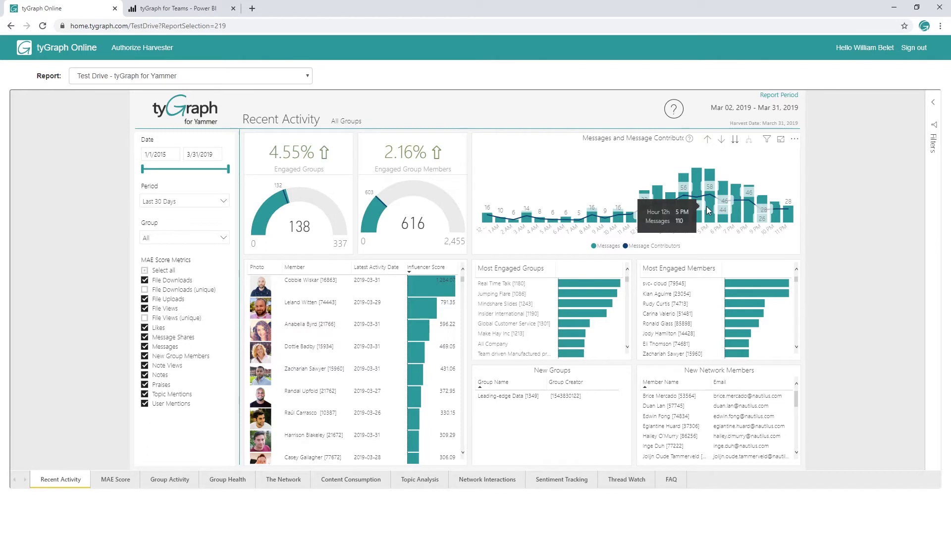
# Step: Load the Test Drive - tyGraph for Teams report and view its Messages and Contributors chart by hour of day, returning to dates
pyautogui.click(283, 78)
pyautogui.click(218, 115)
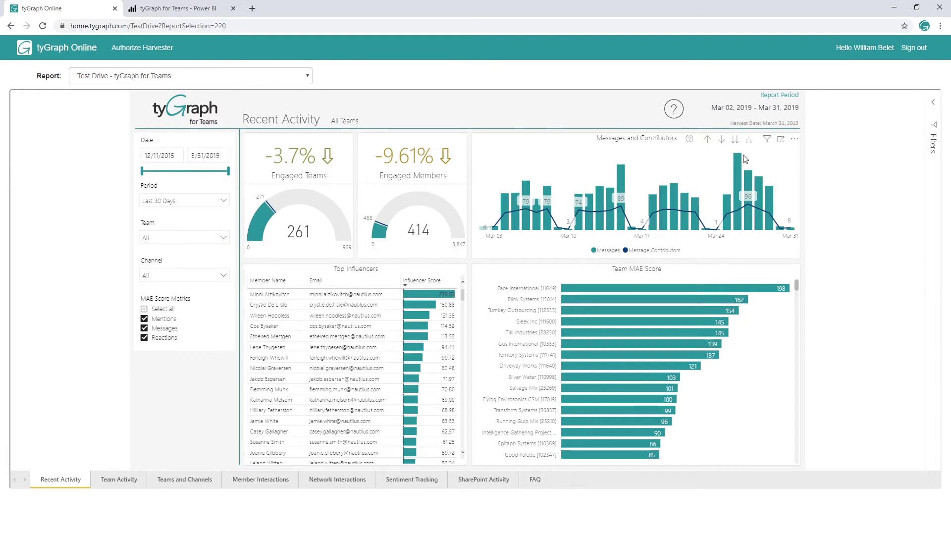
pyautogui.click(736, 143)
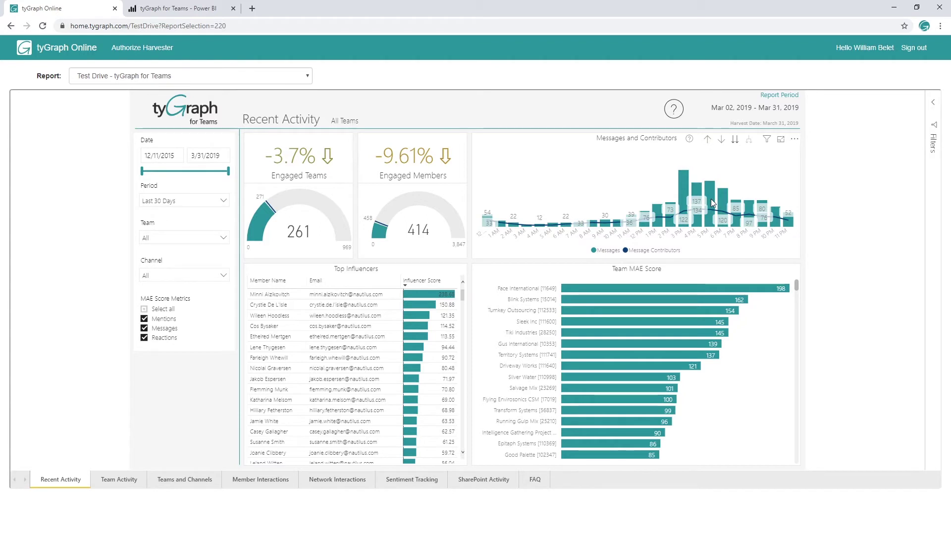
pyautogui.moveTo(712, 200)
pyautogui.click(706, 140)
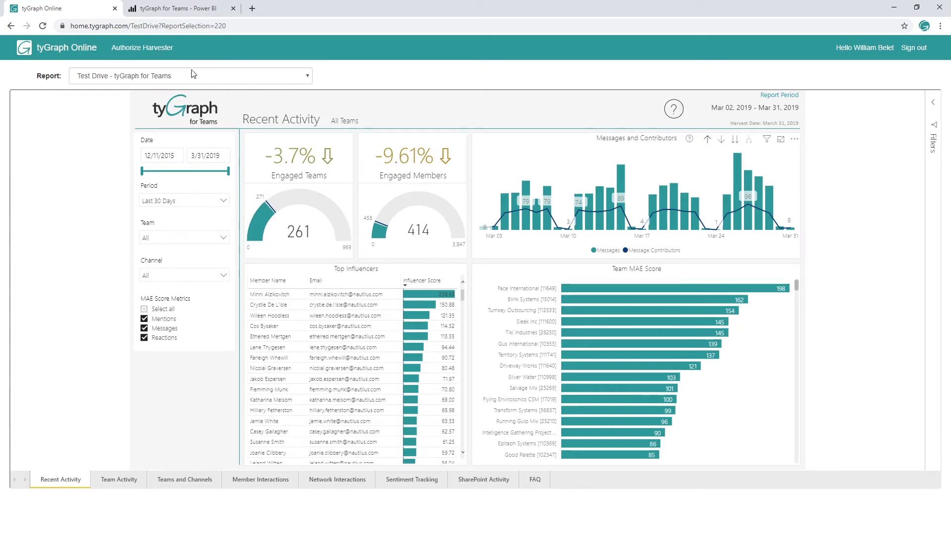
# Step: Switch to the tyGraph for Teams report in Power BI and open it for editing
pyautogui.click(178, 10)
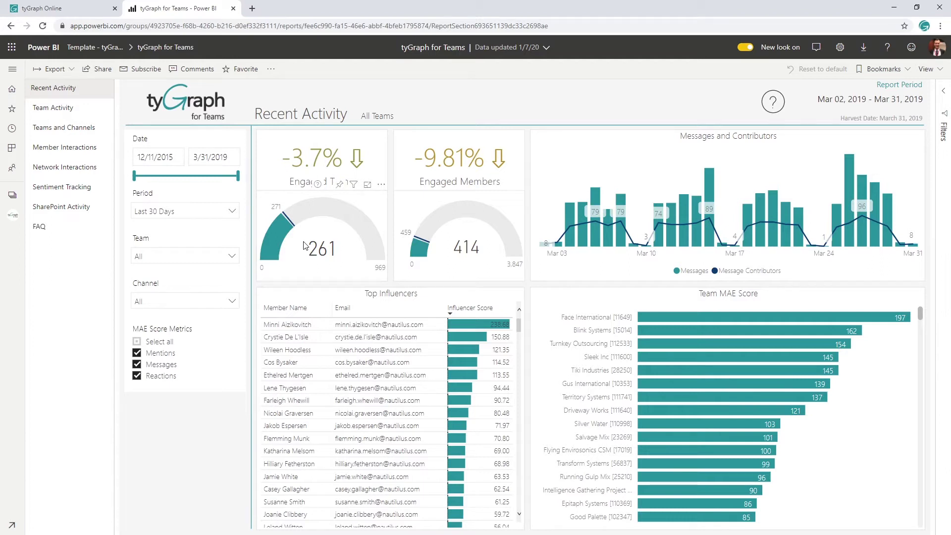
pyautogui.click(271, 70)
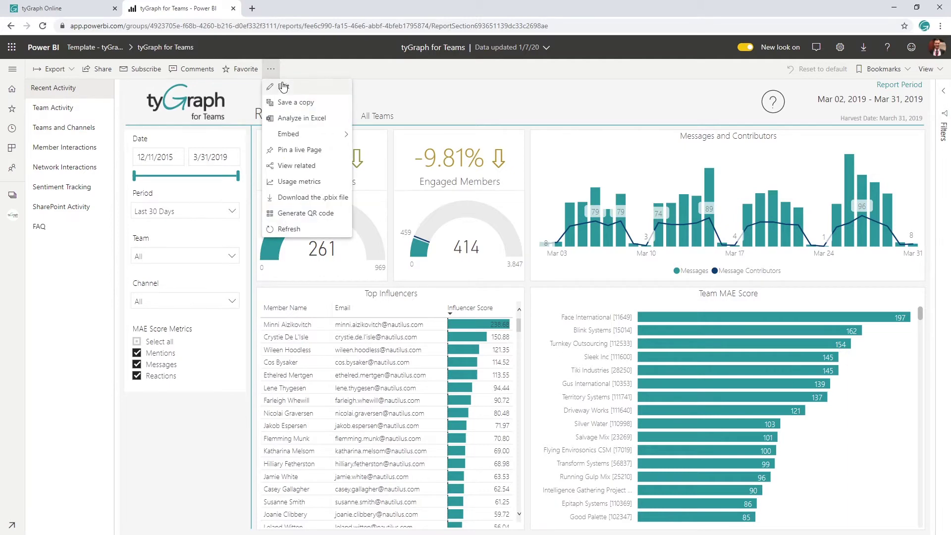
pyautogui.click(283, 86)
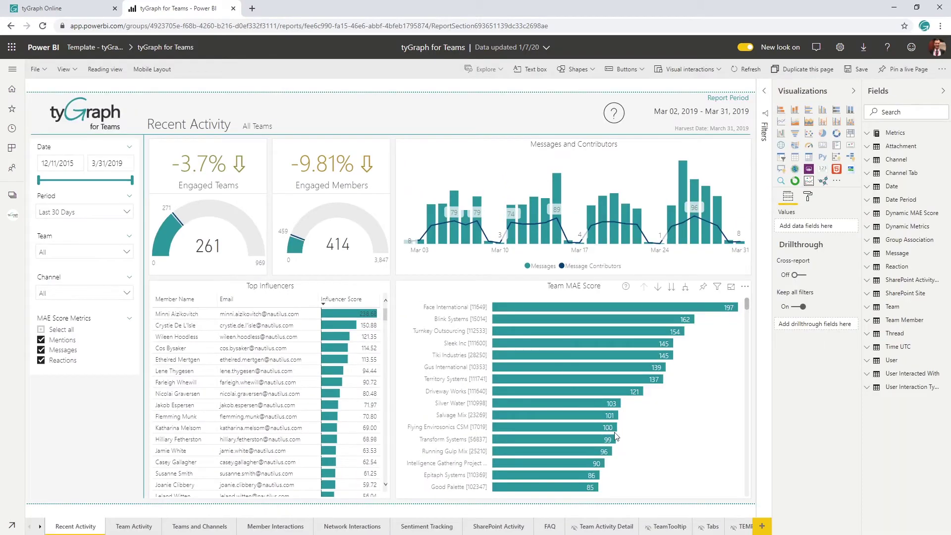
# Step: Open the TEMPLATE page and expand the Time UTC table, with enough width to read its full field names
pyautogui.click(745, 526)
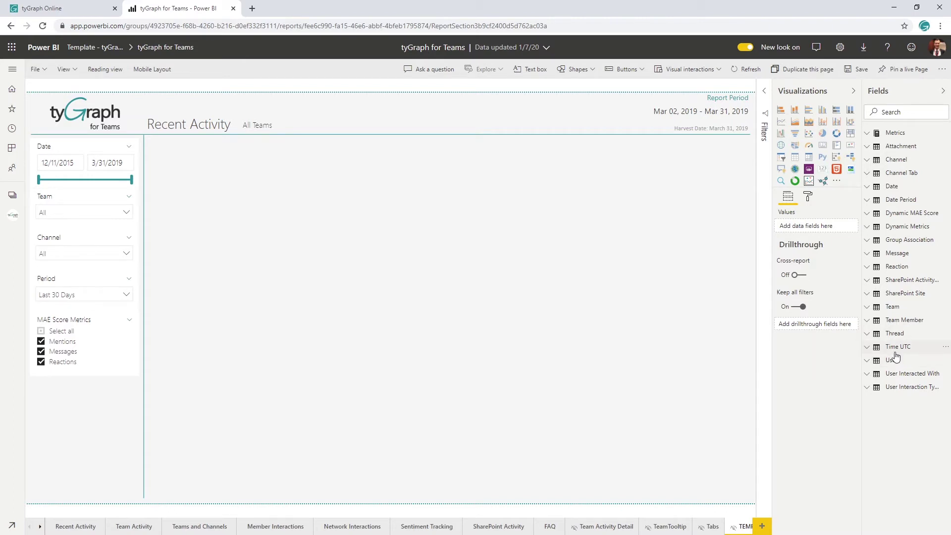
pyautogui.click(867, 346)
pyautogui.scroll(-1, 880, 308)
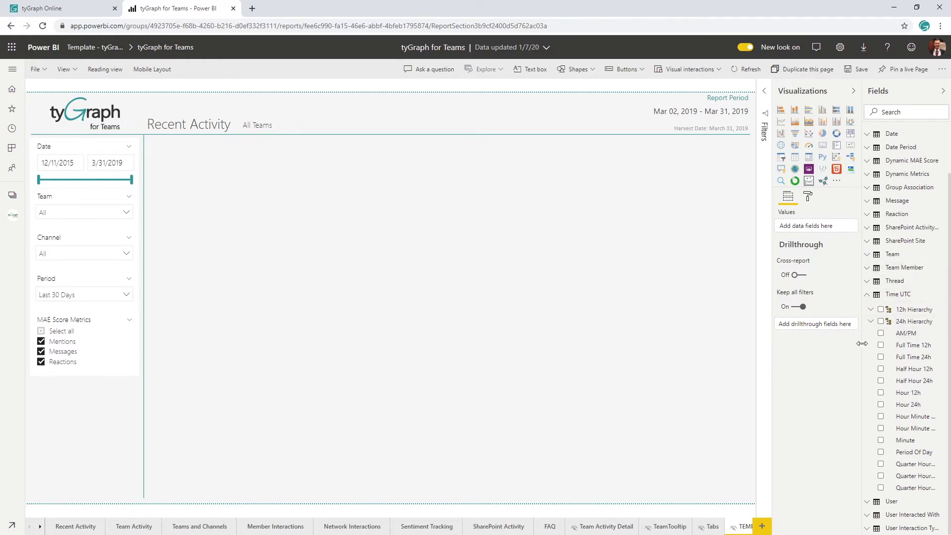
pyautogui.moveTo(861, 343); pyautogui.dragTo(819, 344)
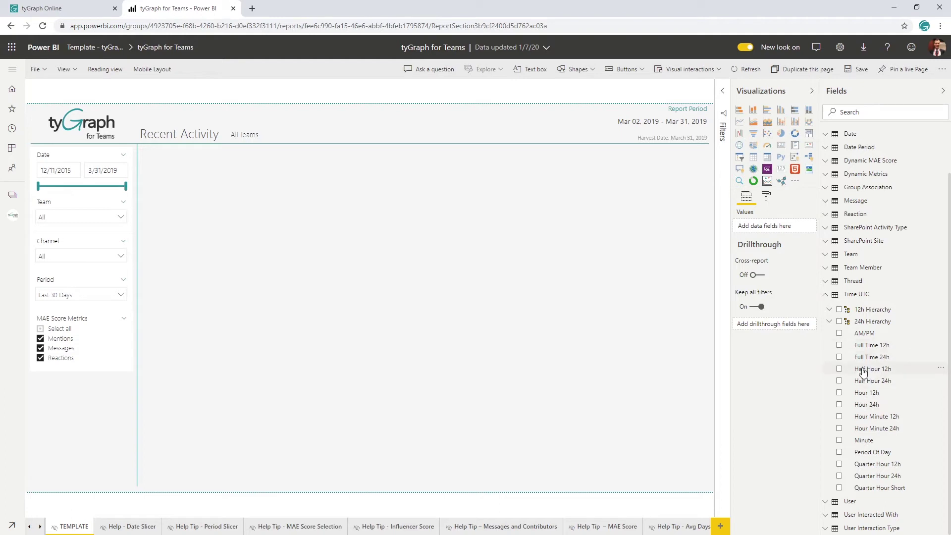
# Step: Find the Messages metric by searching for "message" and create a column chart from it on the blank report area
pyautogui.click(856, 112)
pyautogui.write('message')
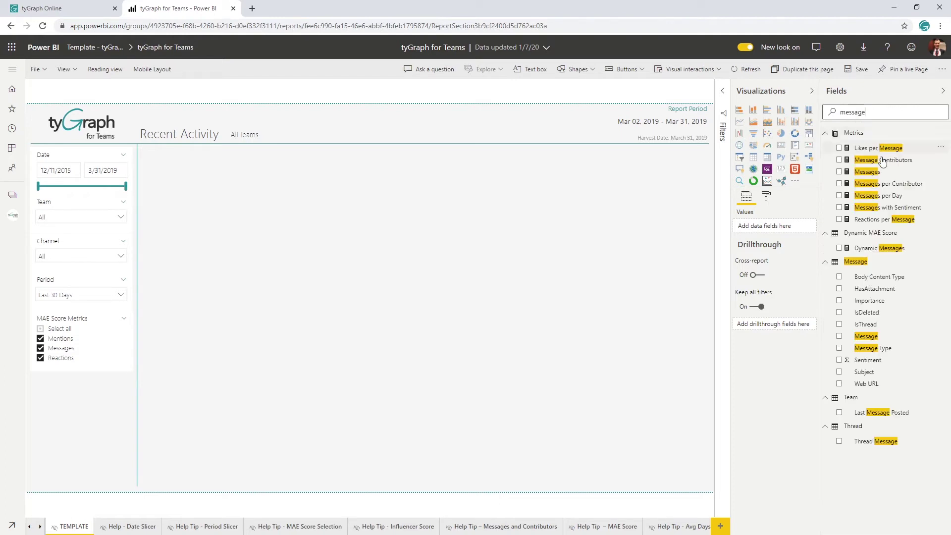
pyautogui.moveTo(880, 172); pyautogui.dragTo(479, 258)
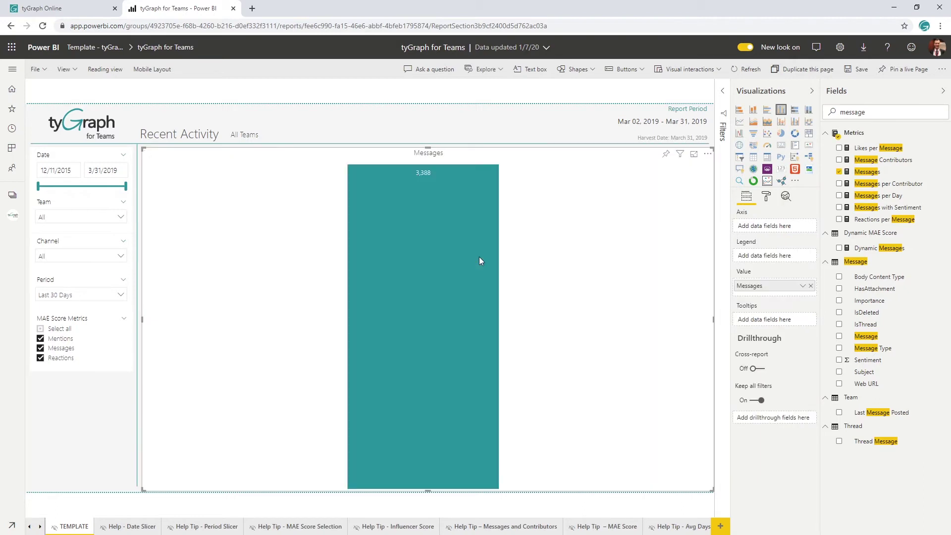
# Step: Find the Reactions metric by searching for "reaction" and add it as a second value in the Messages chart
pyautogui.doubleClick(857, 116)
pyautogui.write('reaction')
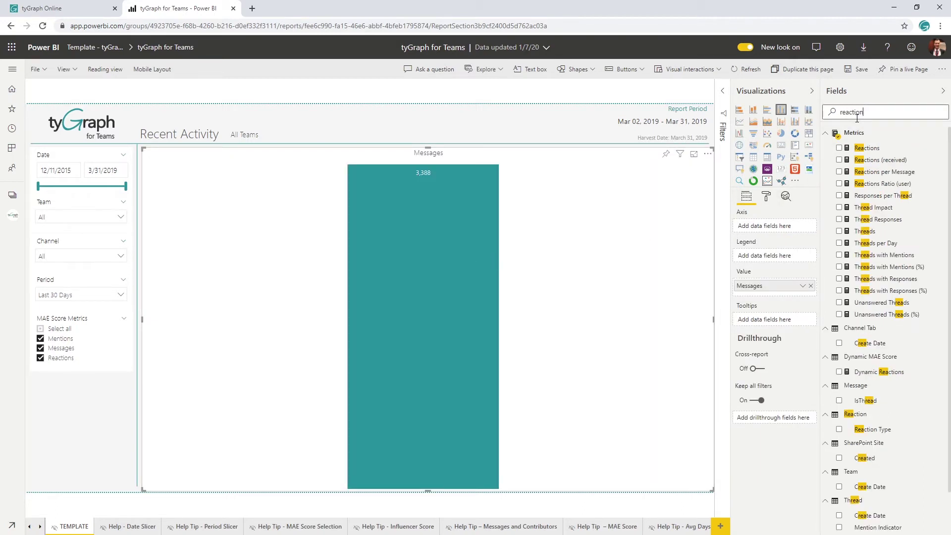
pyautogui.click(839, 148)
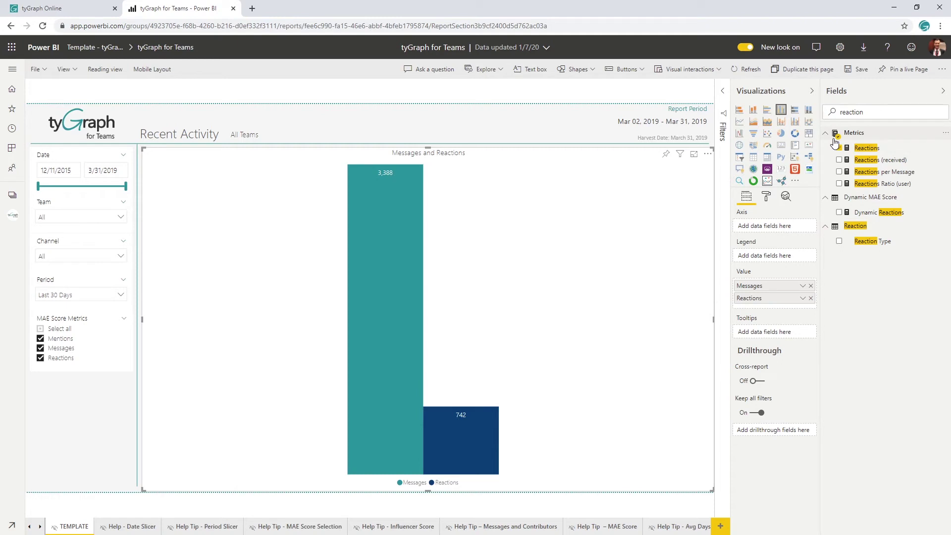
# Step: Clear the field search and break the Messages and Reactions chart down by Hour 12h from the Time UTC table
pyautogui.doubleClick(859, 113)
pyautogui.press('BackSpace')
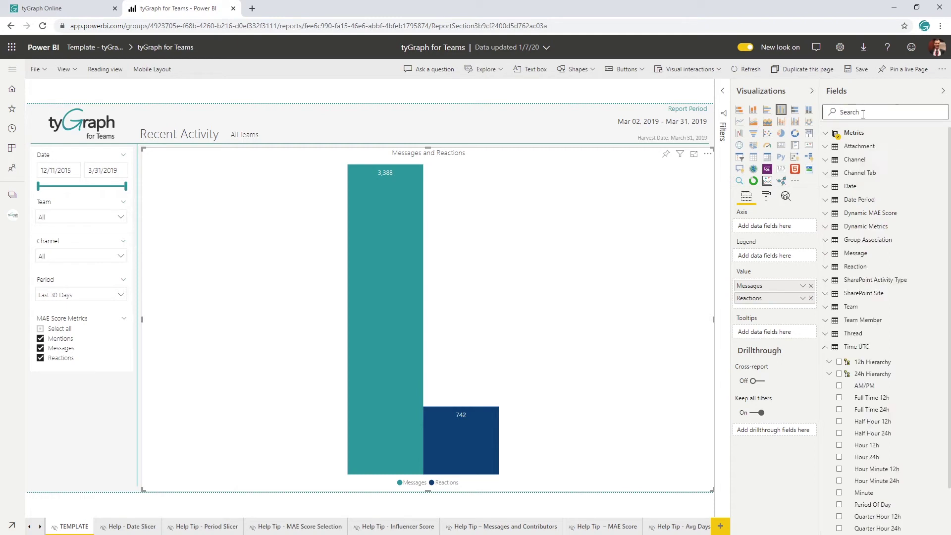
pyautogui.scroll(-1, 862, 347)
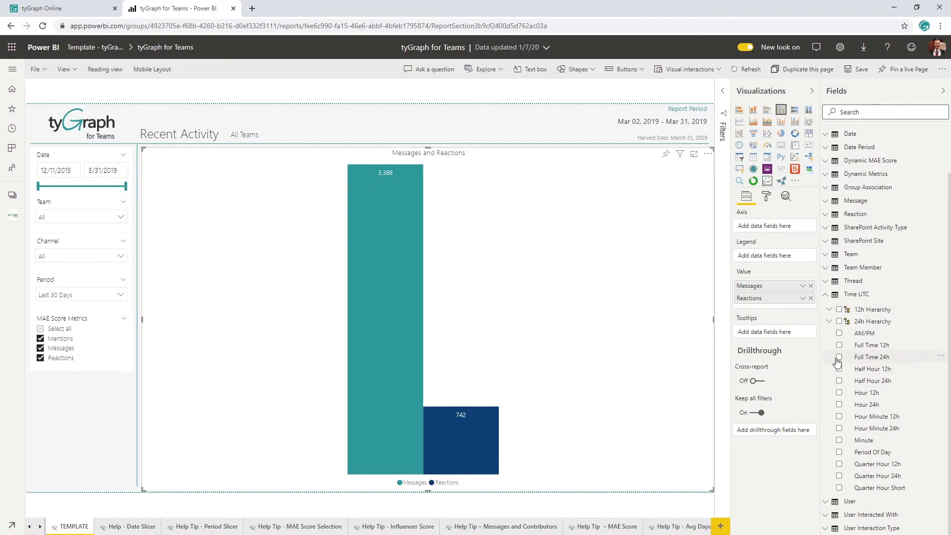
pyautogui.click(839, 393)
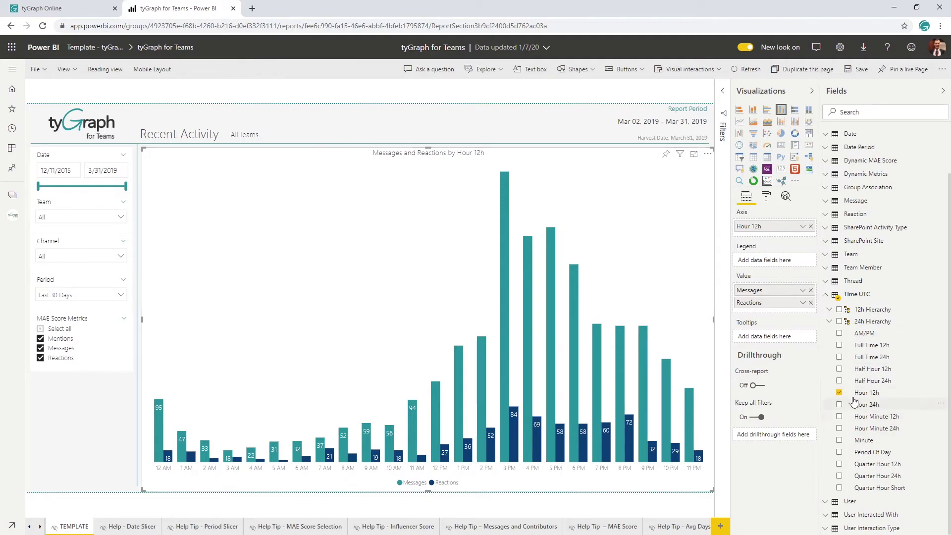
# Step: Replace Hour 12h with Hour 24h on the chart's axis and sort the chart by Hour 24h in ascending order
pyautogui.click(839, 393)
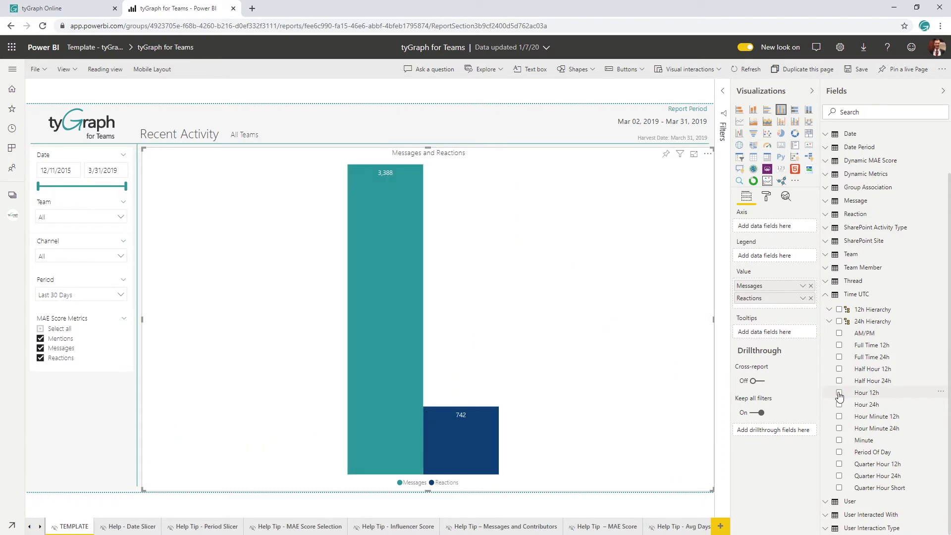
pyautogui.click(839, 405)
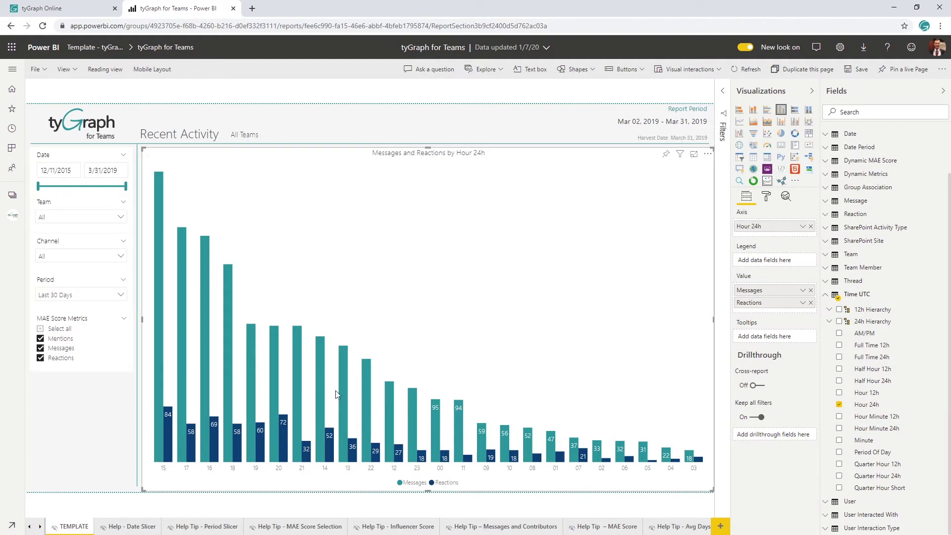
pyautogui.click(707, 155)
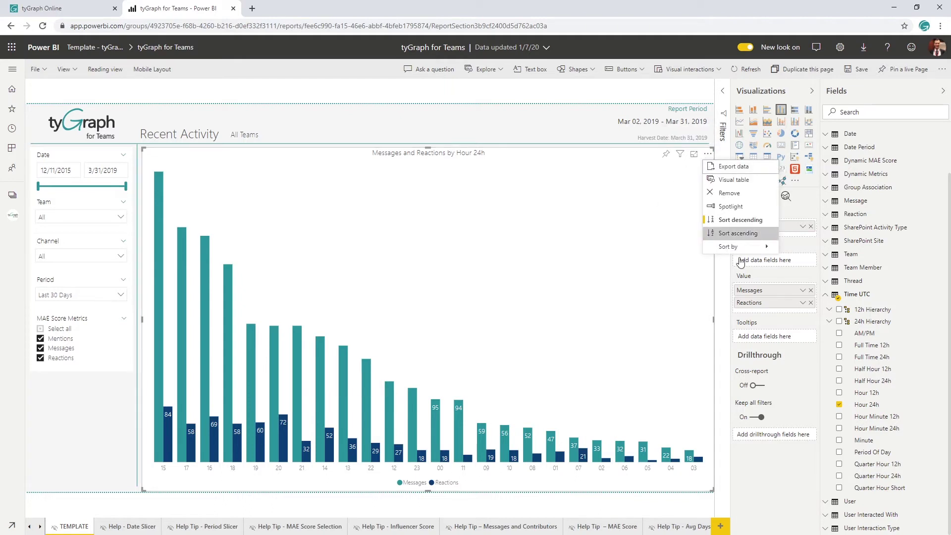
pyautogui.moveTo(741, 250)
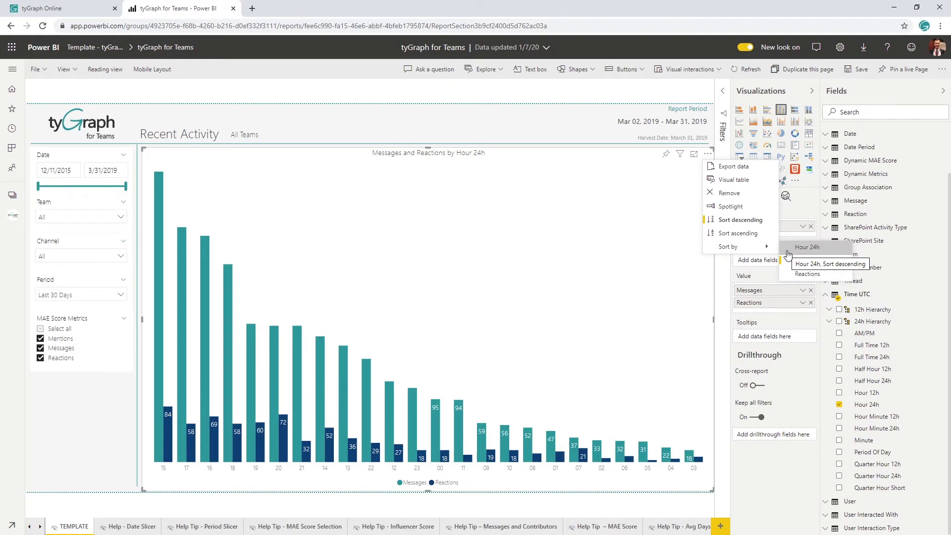
pyautogui.click(789, 254)
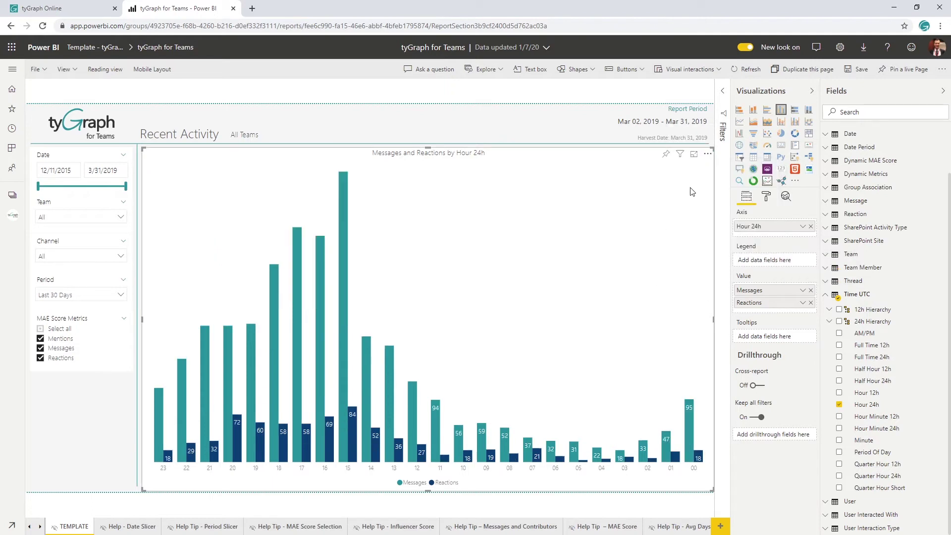
pyautogui.click(708, 154)
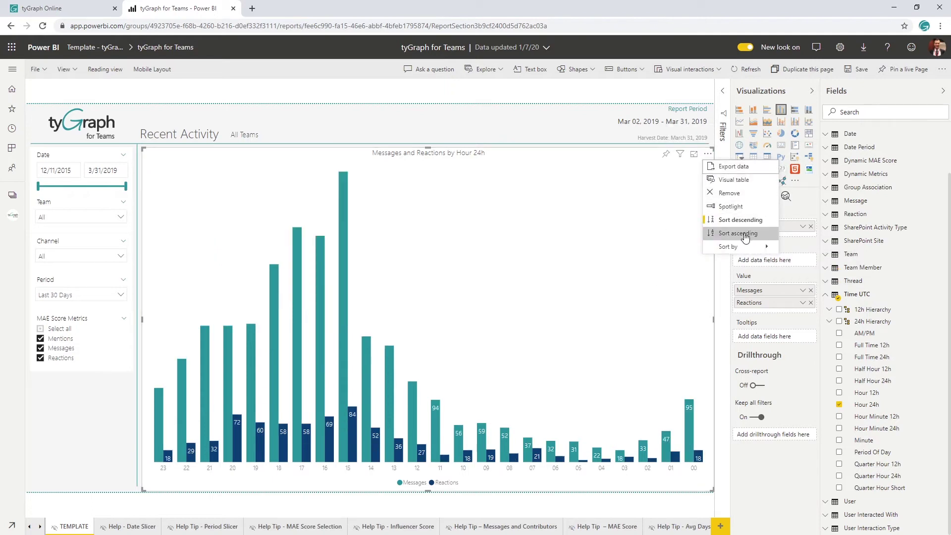
pyautogui.click(749, 226)
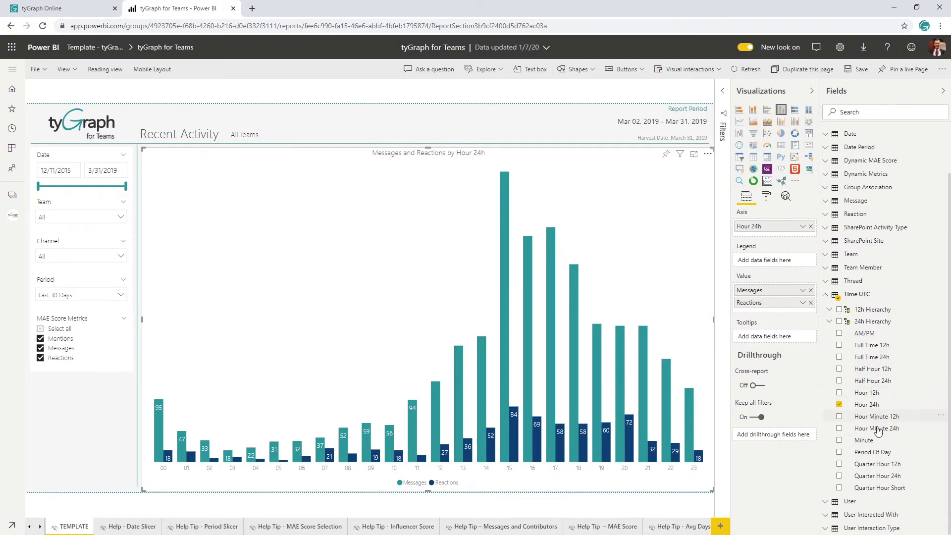
# Step: Add Hour Minute 24h to the chart's axis above Hour 24h and examine messages and reactions minute by minute across the day
pyautogui.moveTo(856, 433); pyautogui.dragTo(770, 234)
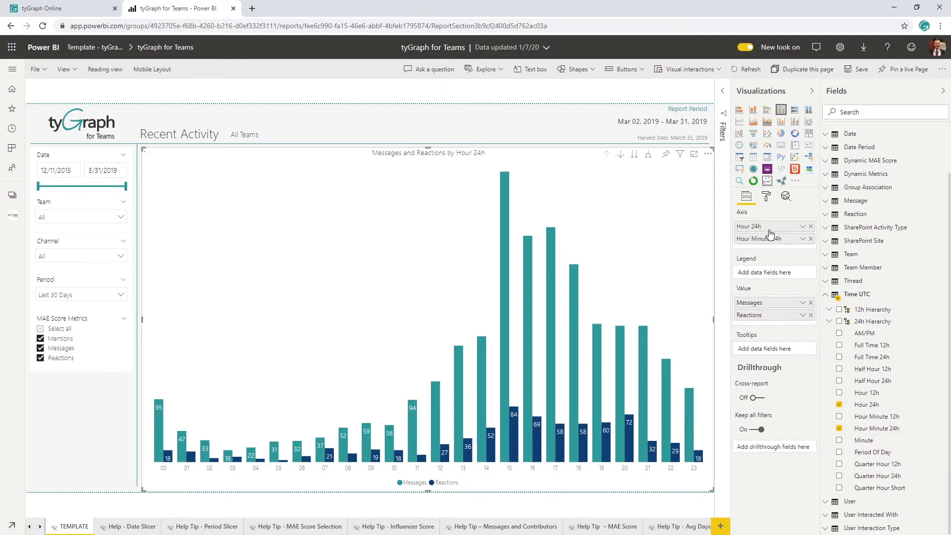
pyautogui.moveTo(768, 241); pyautogui.dragTo(766, 227)
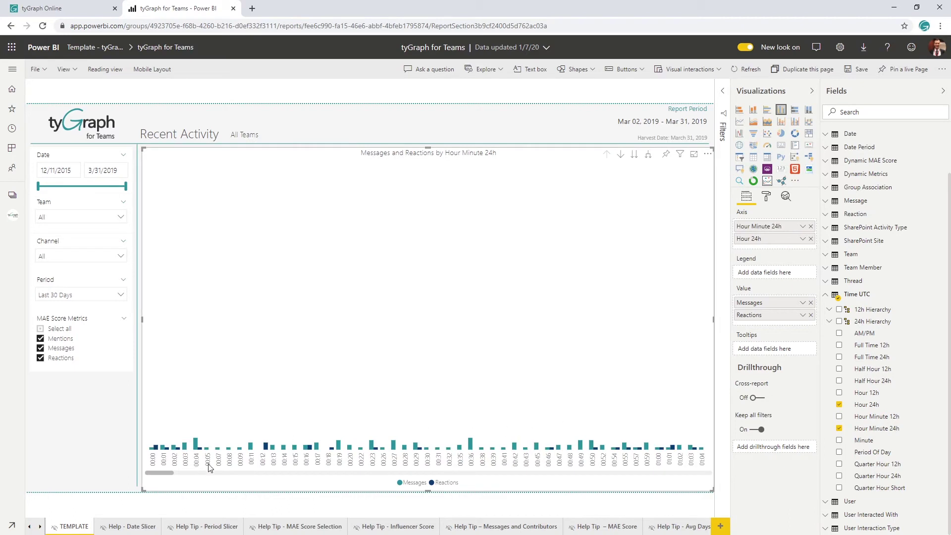
pyautogui.scroll(-5, 273, 465)
pyautogui.scroll(-10, 284, 466)
pyautogui.moveTo(256, 474); pyautogui.dragTo(484, 474)
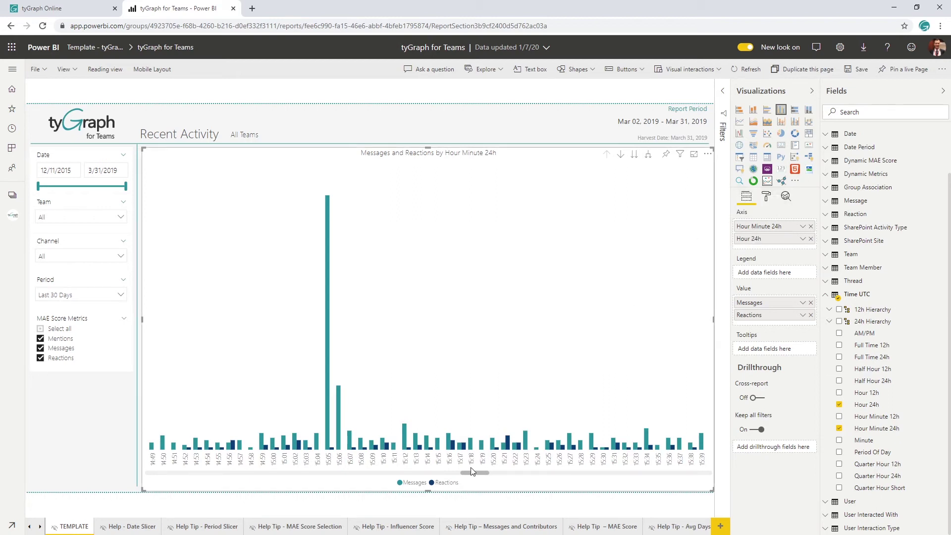
pyautogui.moveTo(478, 472); pyautogui.dragTo(171, 473)
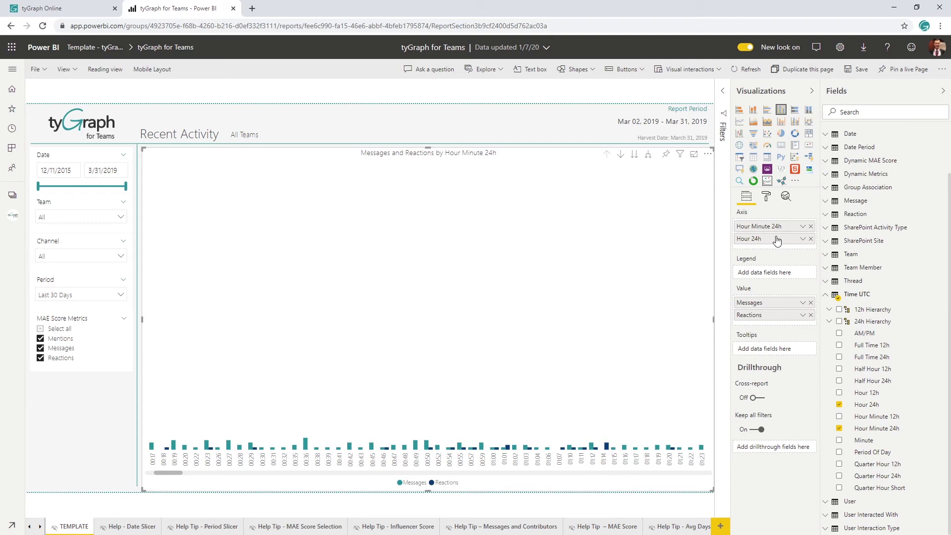
# Step: Replace Hour 24h and Hour Minute 24h on the chart's axis with the 24h Hierarchy from the Time UTC table
pyautogui.moveTo(776, 240); pyautogui.dragTo(778, 226)
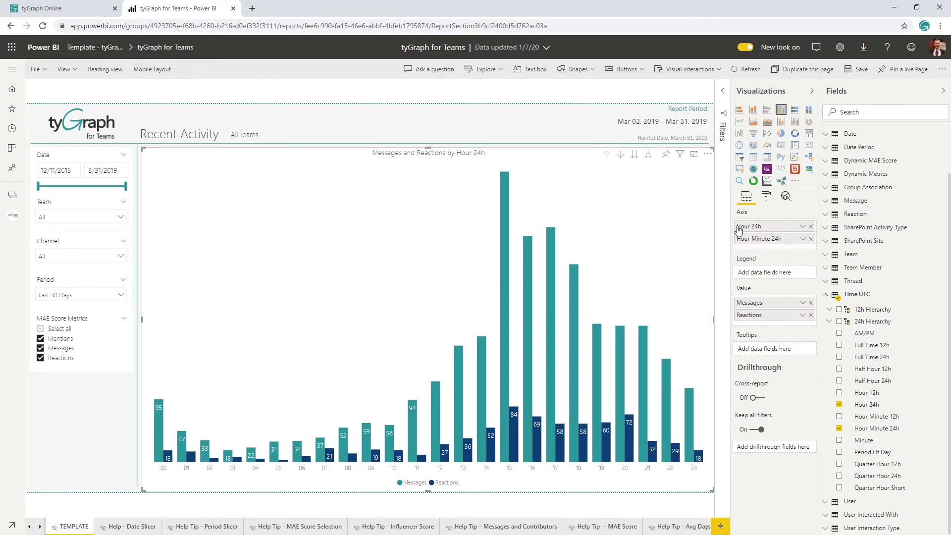
pyautogui.click(811, 239)
pyautogui.click(810, 225)
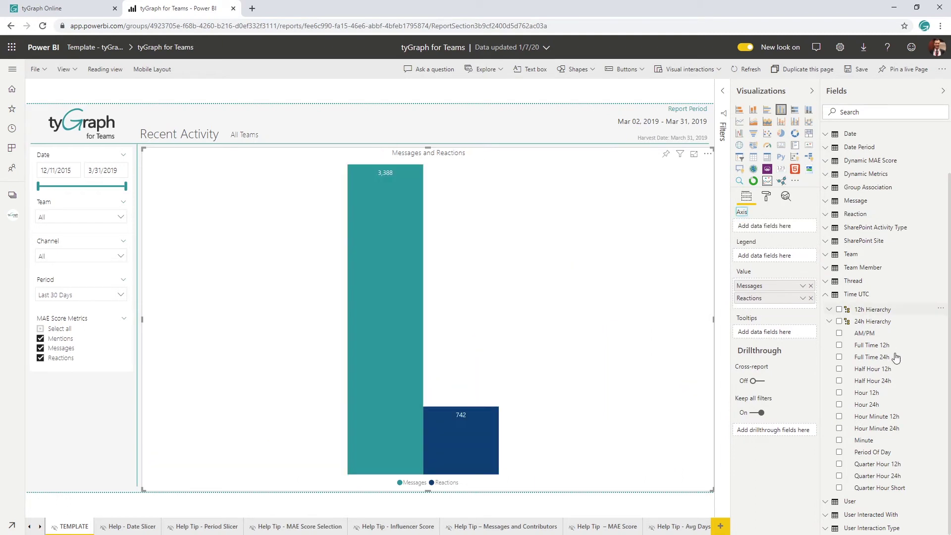
pyautogui.moveTo(860, 329); pyautogui.dragTo(786, 230)
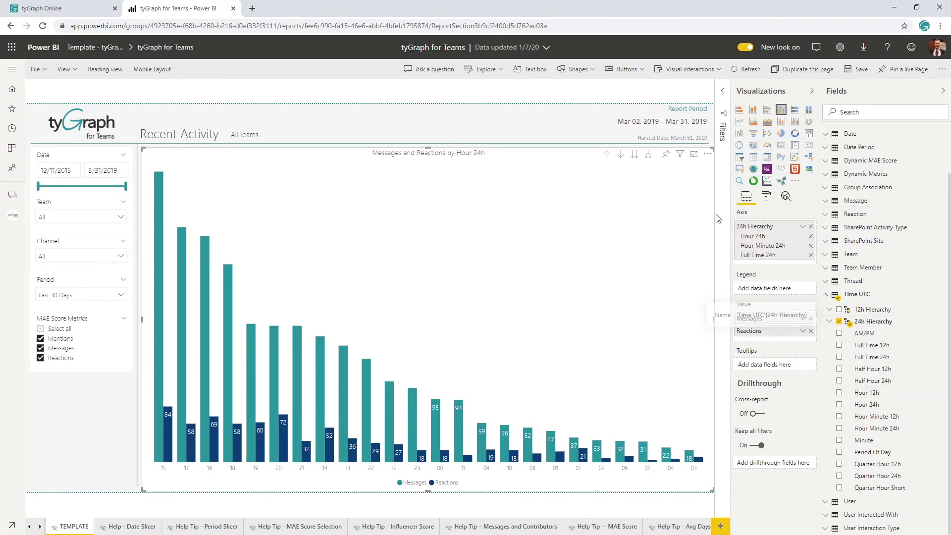
# Step: Sort the hierarchy-based chart in ascending order by Hour 24h
pyautogui.click(707, 154)
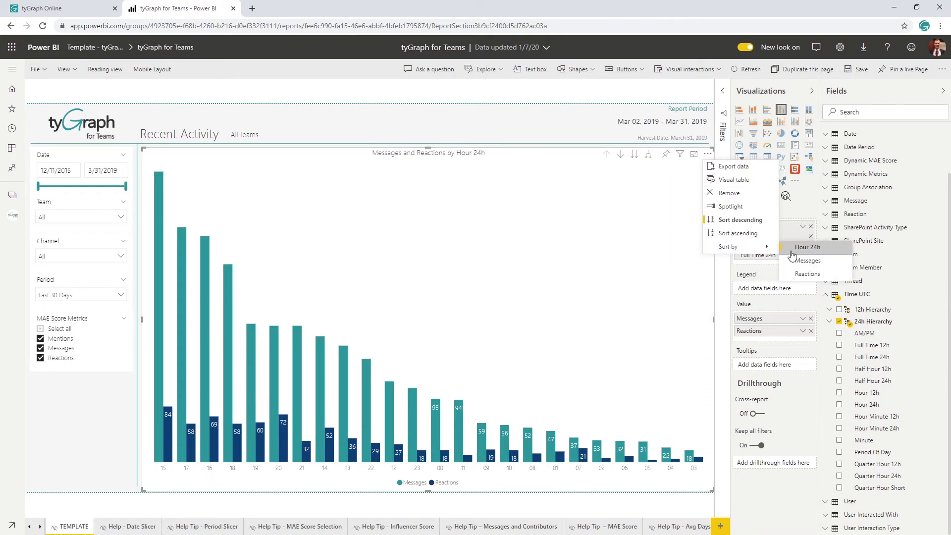
pyautogui.click(703, 245)
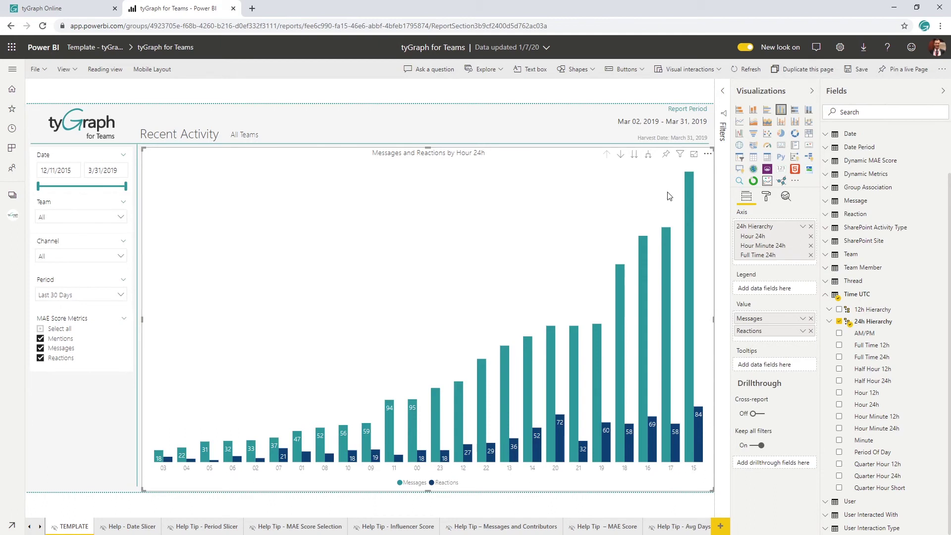
pyautogui.click(707, 154)
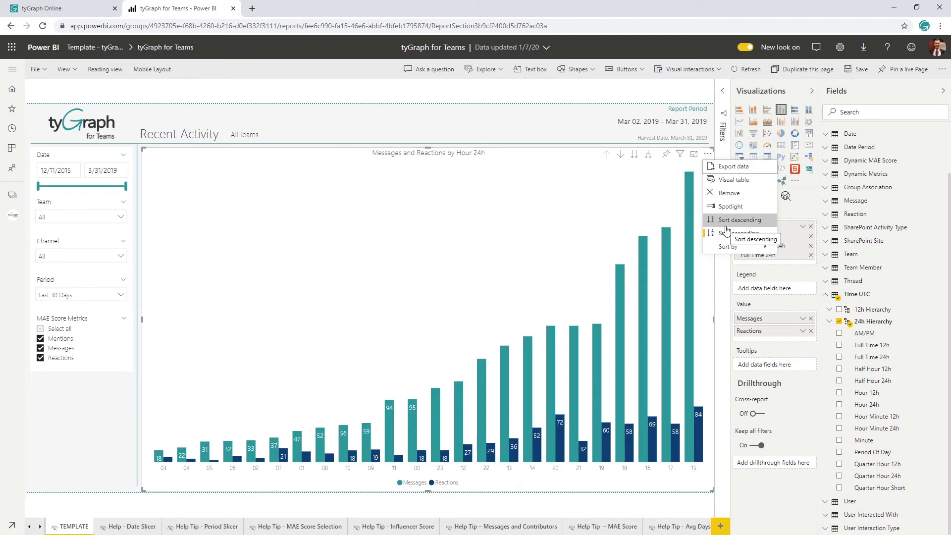
pyautogui.moveTo(757, 246)
pyautogui.click(806, 253)
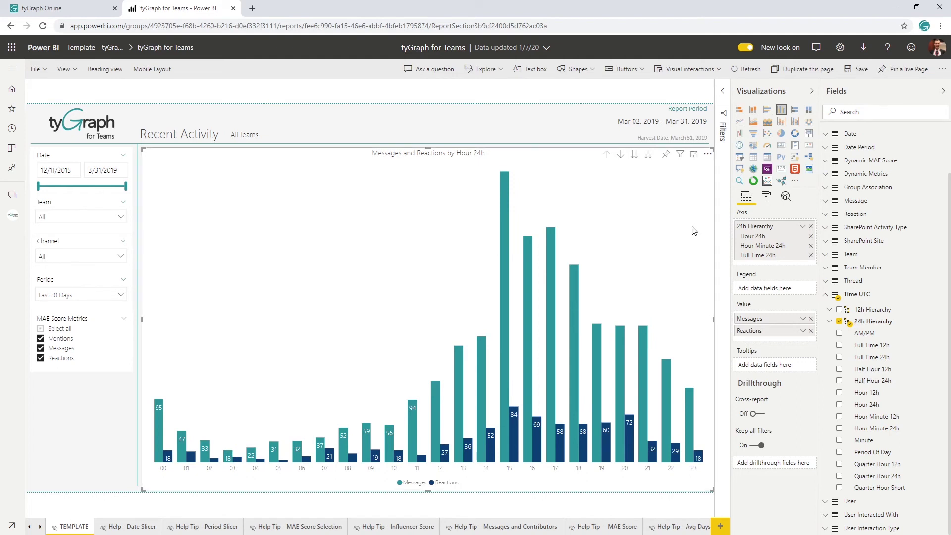
# Step: Turn on drill mode, drill into hour 15, and examine its messages and reactions by minute, including the 15:05 column
pyautogui.click(634, 154)
pyautogui.click(606, 154)
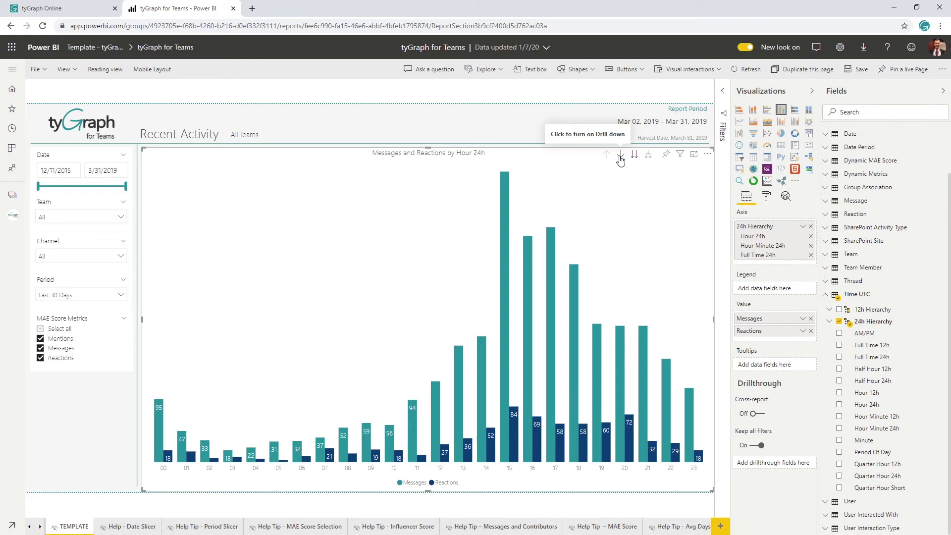
pyautogui.moveTo(506, 188)
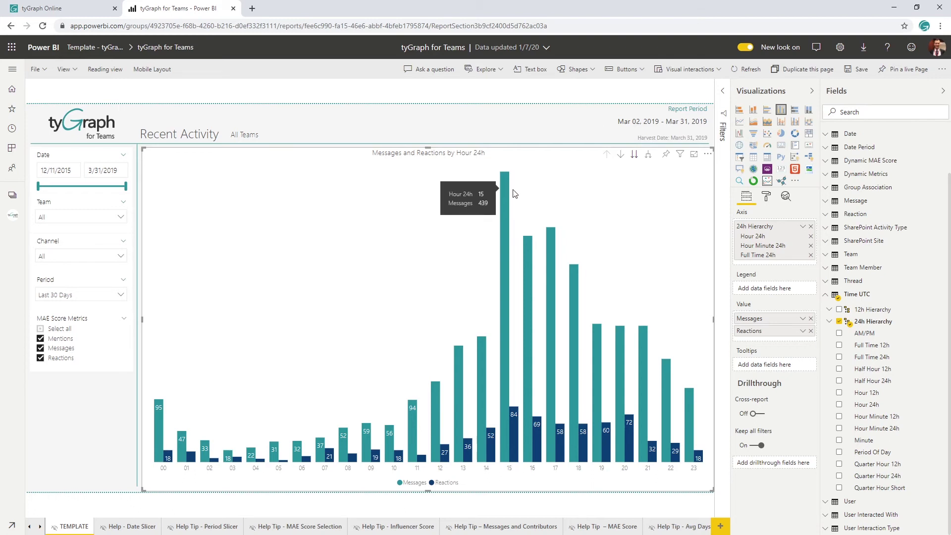
pyautogui.click(620, 155)
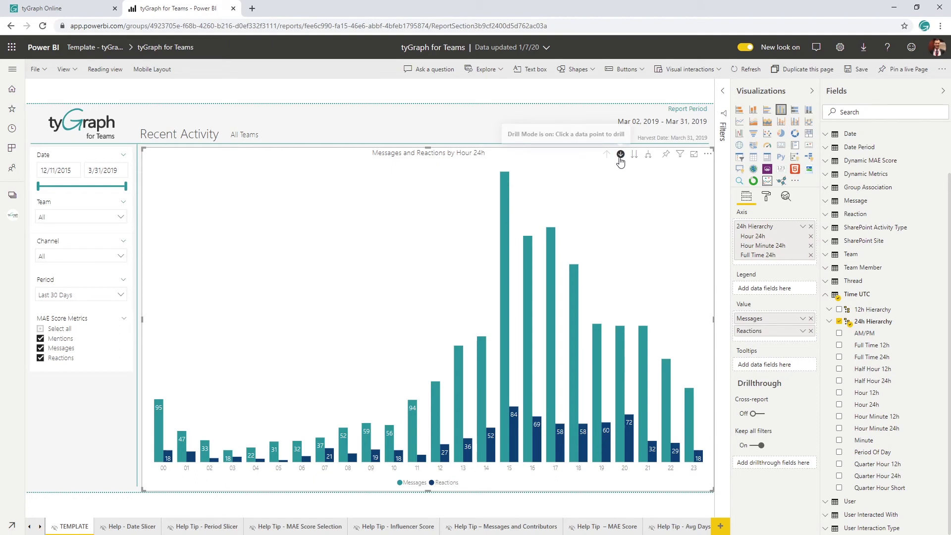
pyautogui.click(505, 181)
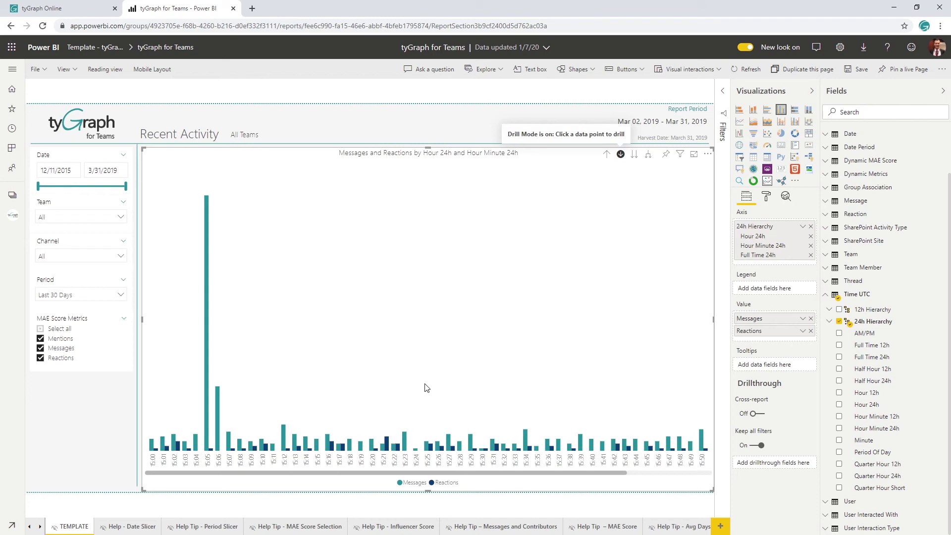
pyautogui.scroll(-3, 470, 426)
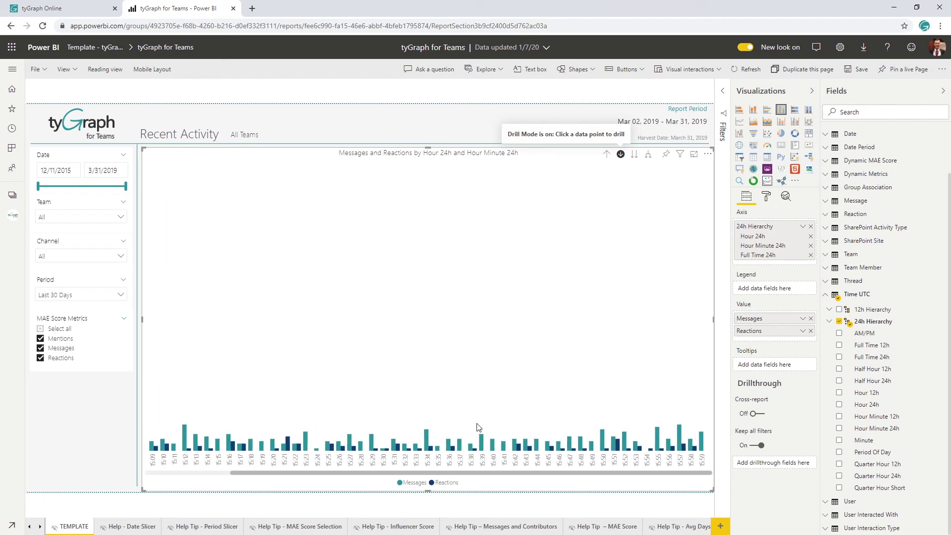
pyautogui.scroll(3, 548, 451)
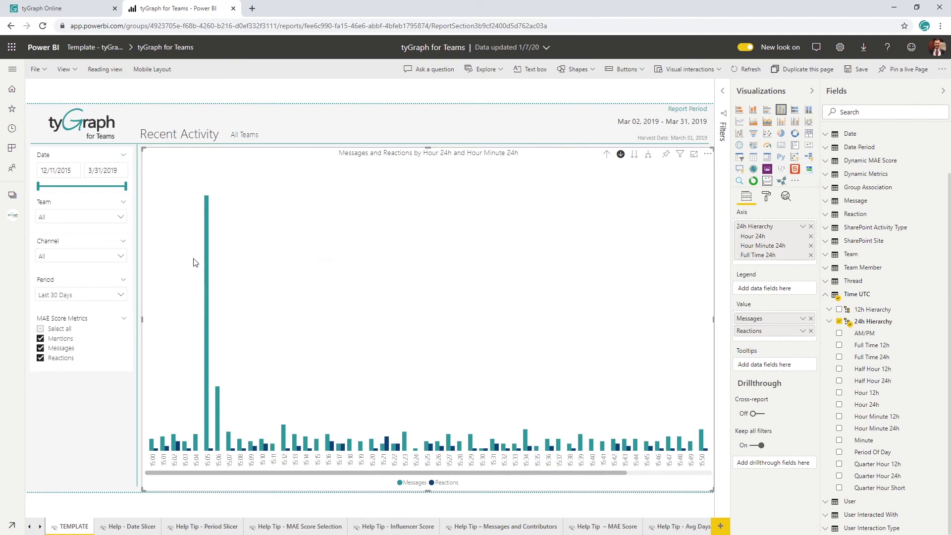
pyautogui.moveTo(206, 248)
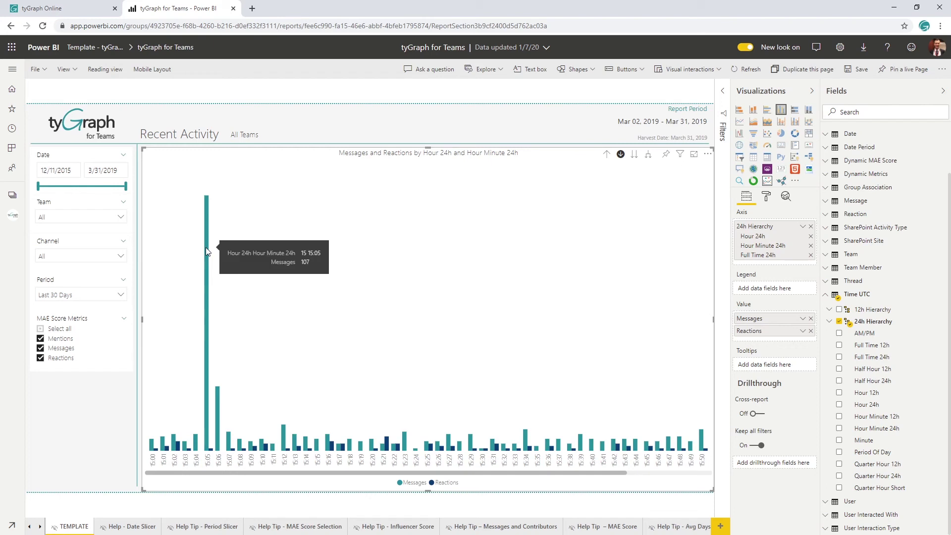
# Step: Drill back up to the hour level, check hour 15's messages, and turn drill mode off
pyautogui.click(606, 154)
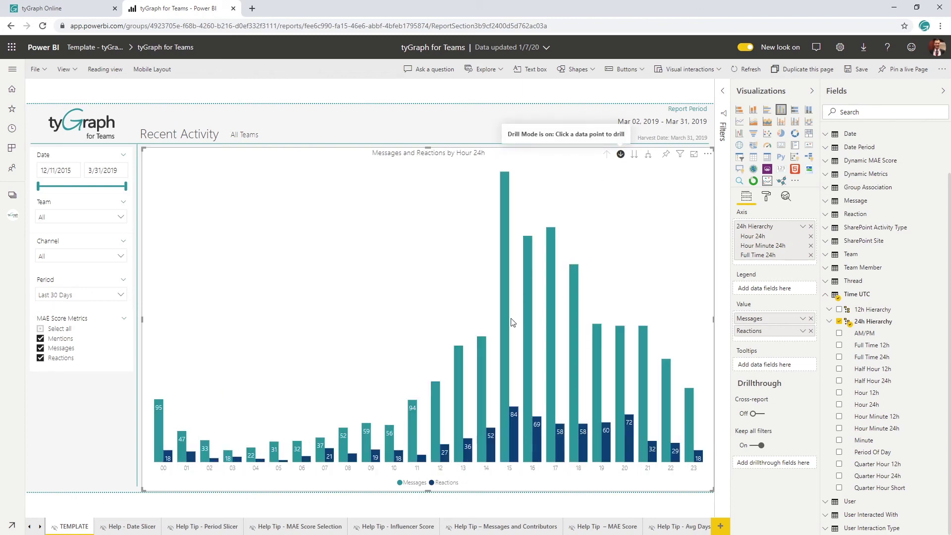
pyautogui.moveTo(506, 292)
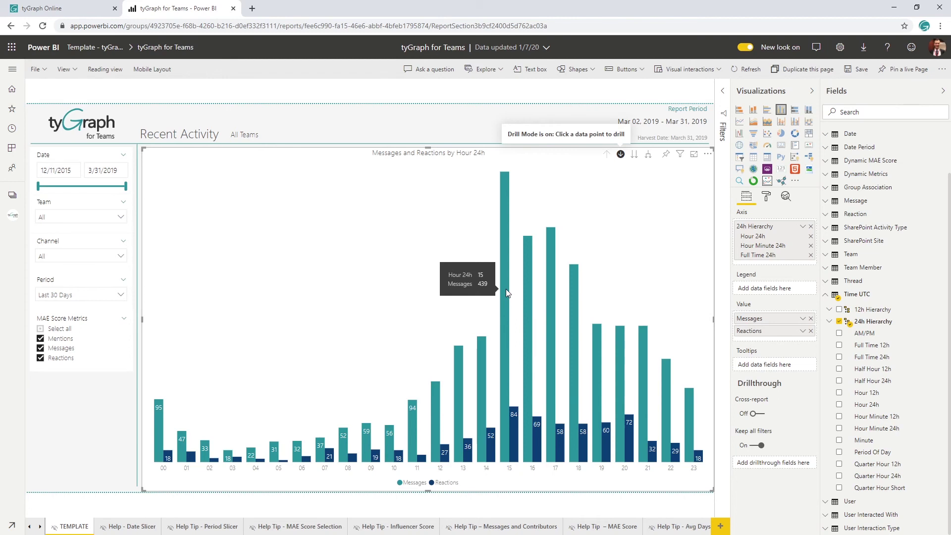
pyautogui.click(621, 153)
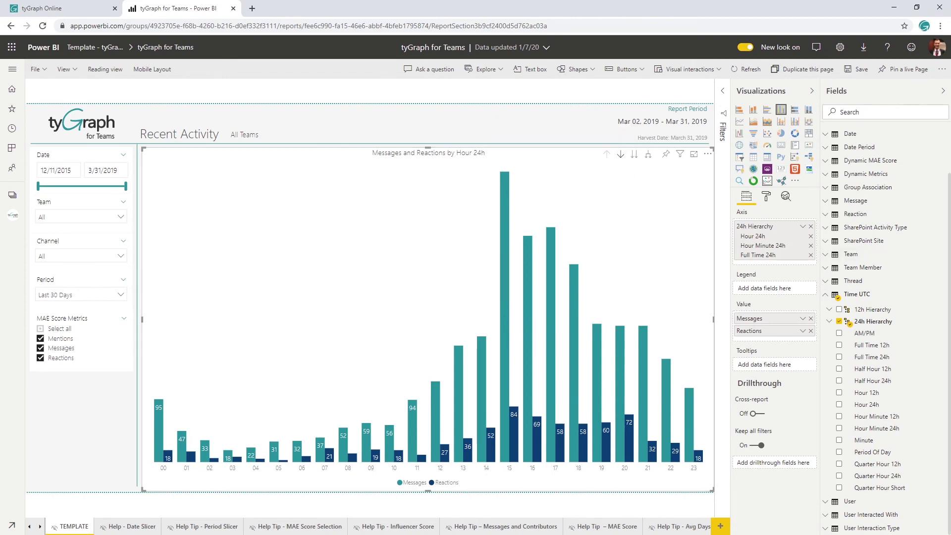